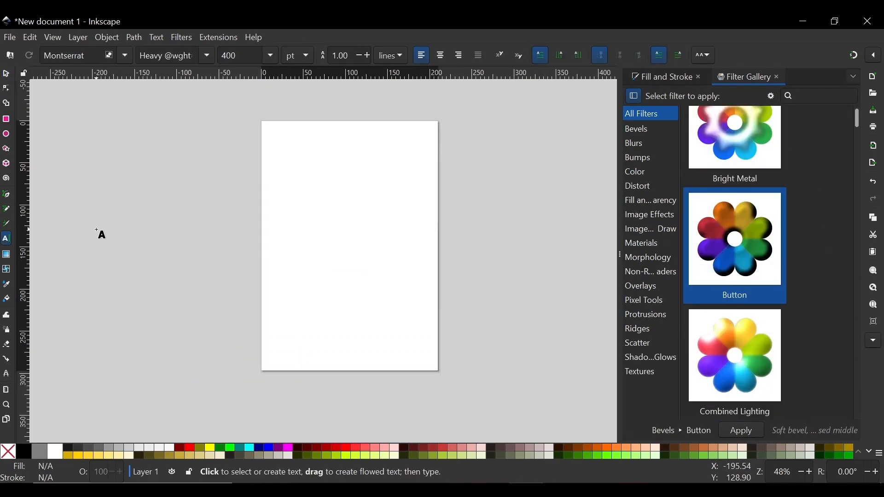
# Step: Create the text Jigsaw on the canvas and leave text editing
pyautogui.click(96, 248)
pyautogui.write('Jigsaw')
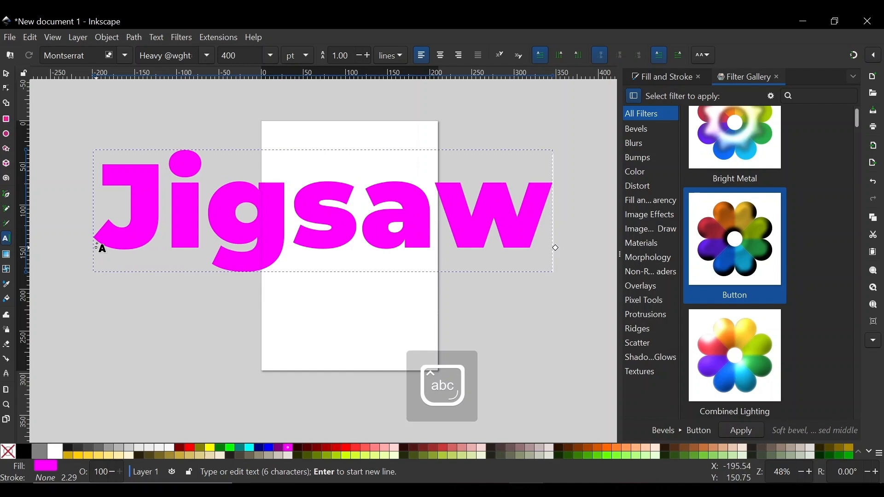
pyautogui.press('Escape')
pyautogui.press('s')
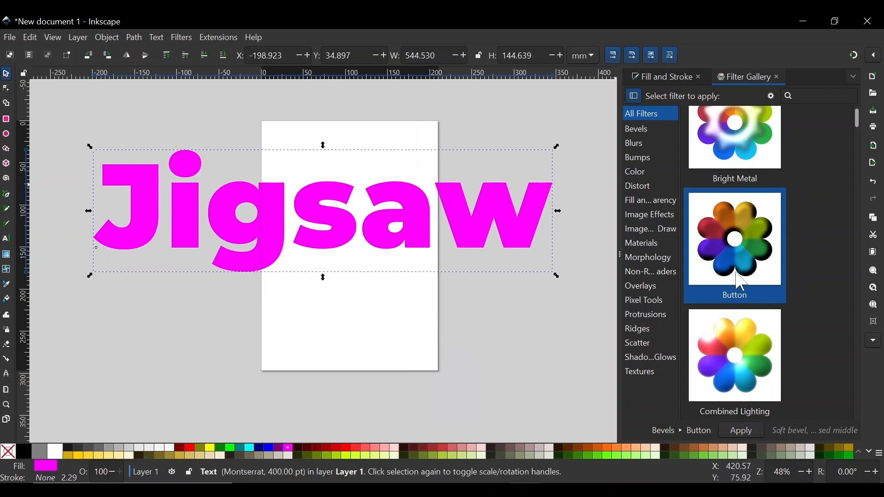
# Step: Apply the Button bevel filter from the filter gallery to the Jigsaw text
pyautogui.click(749, 435)
pyautogui.moveTo(492, 197); pyautogui.dragTo(502, 220)
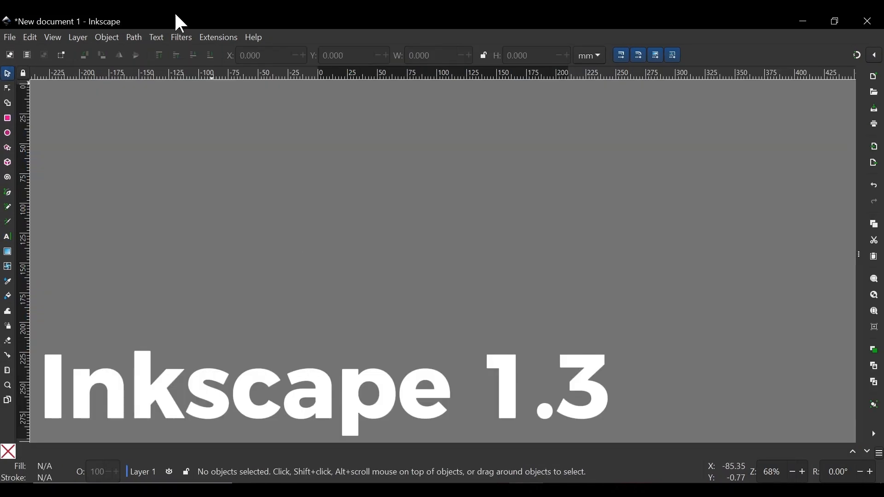
pyautogui.click(181, 36)
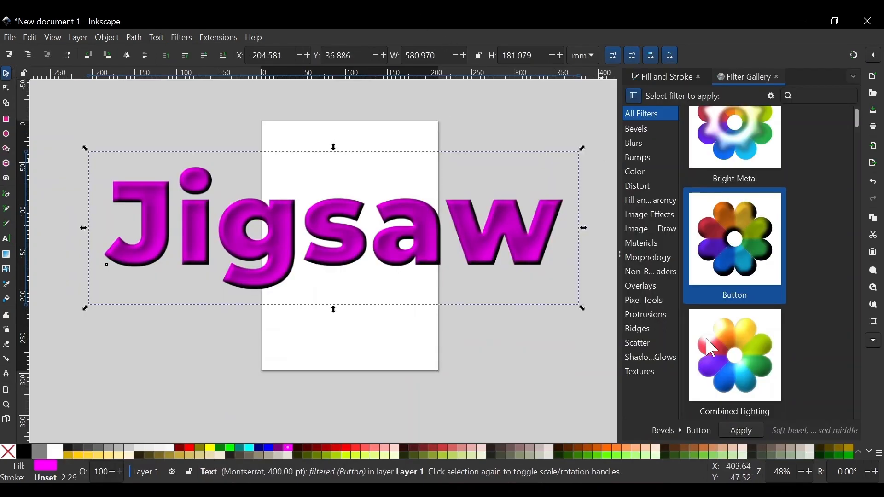
# Step: Search the filter gallery for glow filters and scroll through the results
pyautogui.scroll(3, 715, 258)
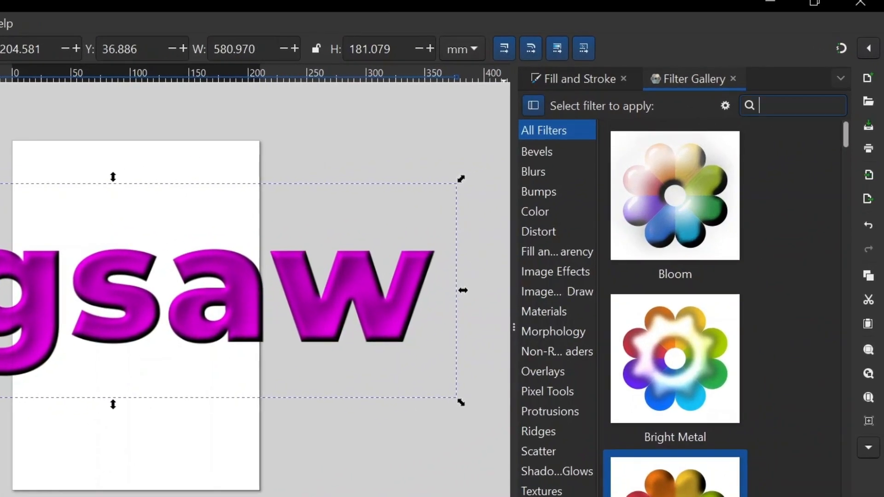
pyautogui.click(835, 98)
pyautogui.write('glow')
pyautogui.scroll(-5, 704, 290)
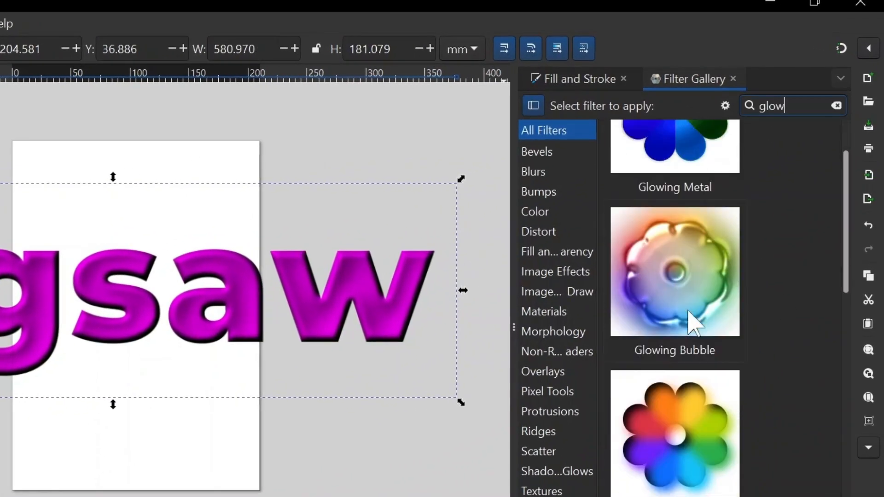
pyautogui.scroll(5, 690, 320)
# Step: Increase the filter gallery's thumbnail size
pyautogui.click(726, 106)
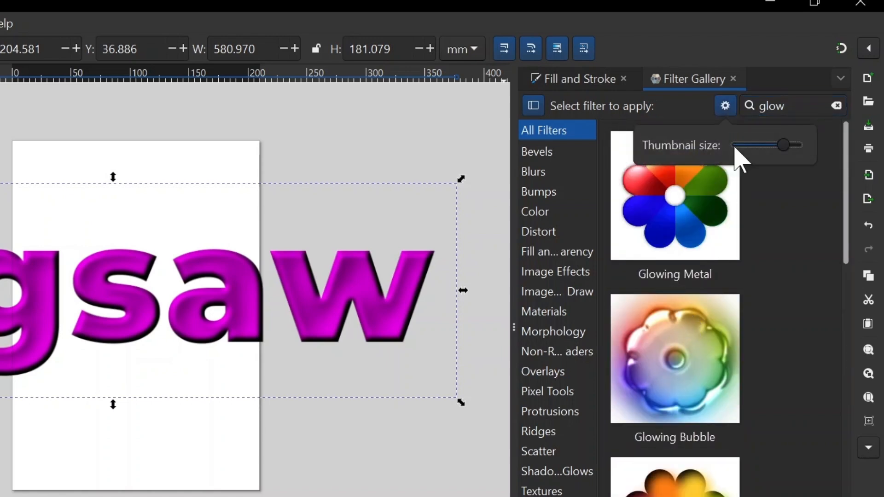
pyautogui.moveTo(782, 144)
pyautogui.mouseDown()
pyautogui.moveTo(739, 145)
pyautogui.moveTo(790, 142)
pyautogui.mouseUp()
pyautogui.click(726, 106)
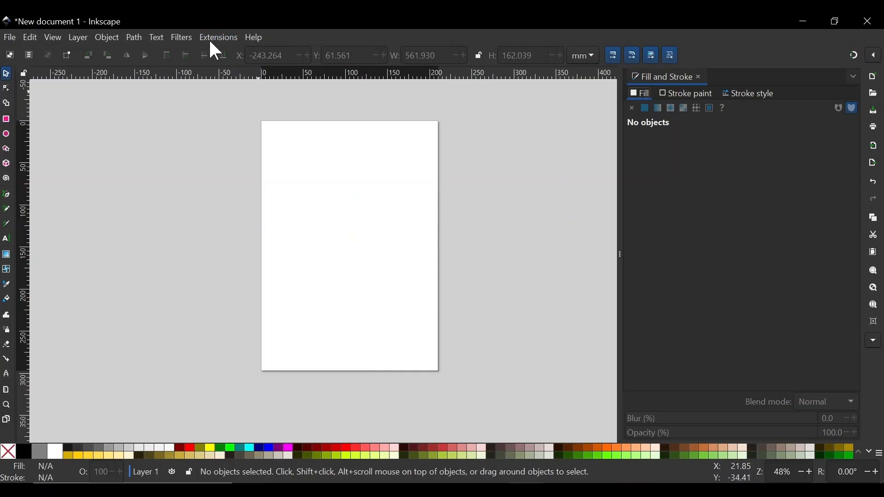
# Step: Open the Extension Gallery and browse its Arrange, Document, Export, Color and Gcodetools categories
pyautogui.click(219, 37)
pyautogui.click(243, 83)
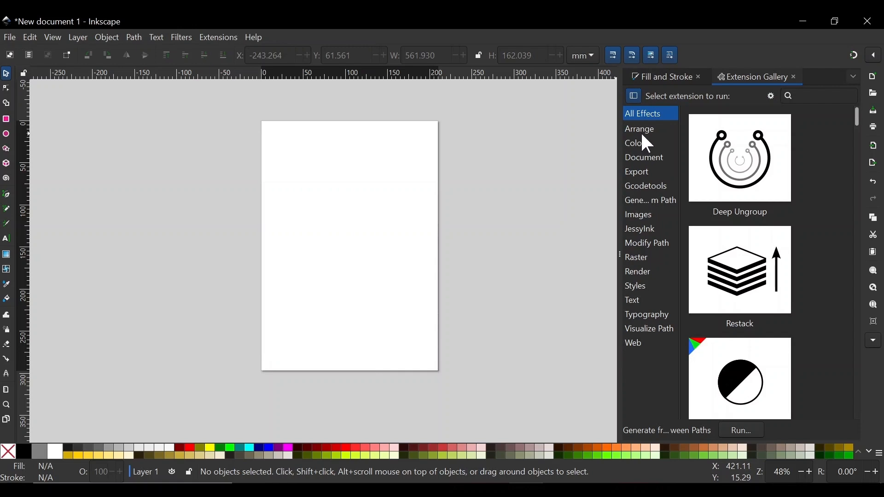
pyautogui.click(640, 130)
pyautogui.click(644, 158)
pyautogui.click(644, 173)
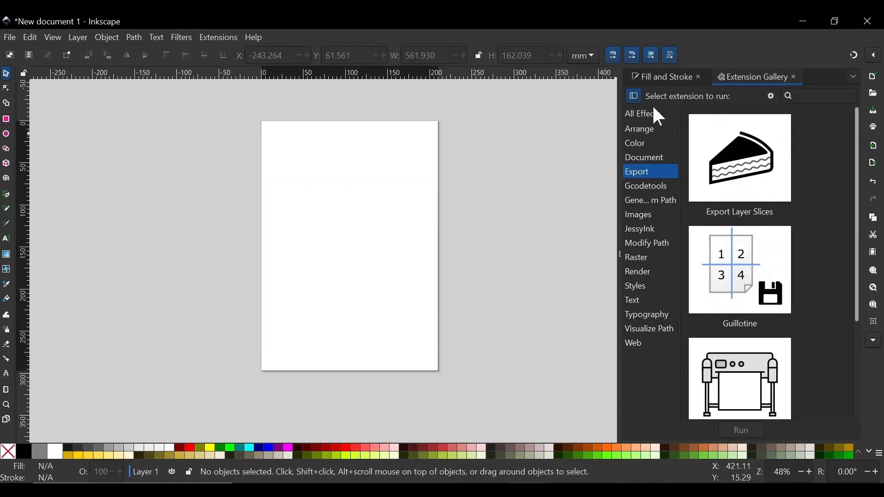
pyautogui.click(650, 130)
pyautogui.click(650, 143)
pyautogui.click(651, 186)
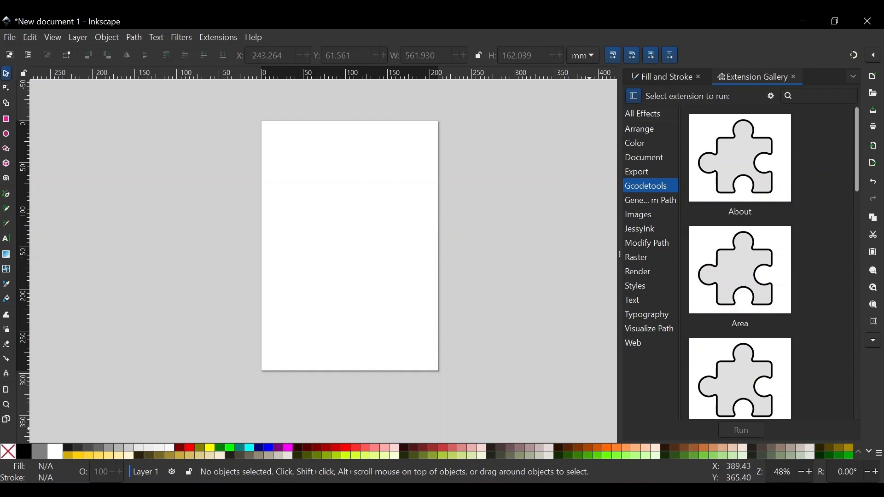
# Step: Search all effects in the extension gallery for interp and inspect the interpolate extensions
pyautogui.click(649, 114)
pyautogui.write('interp')
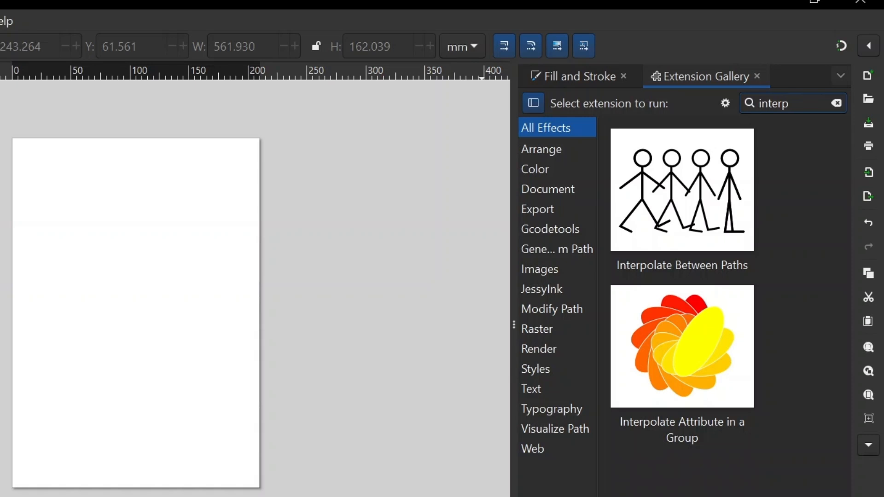
pyautogui.click(696, 202)
pyautogui.click(695, 355)
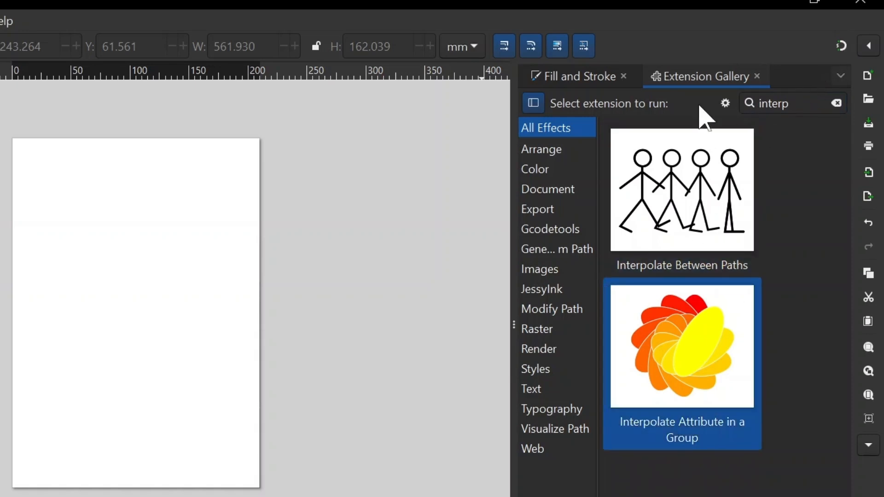
pyautogui.click(809, 160)
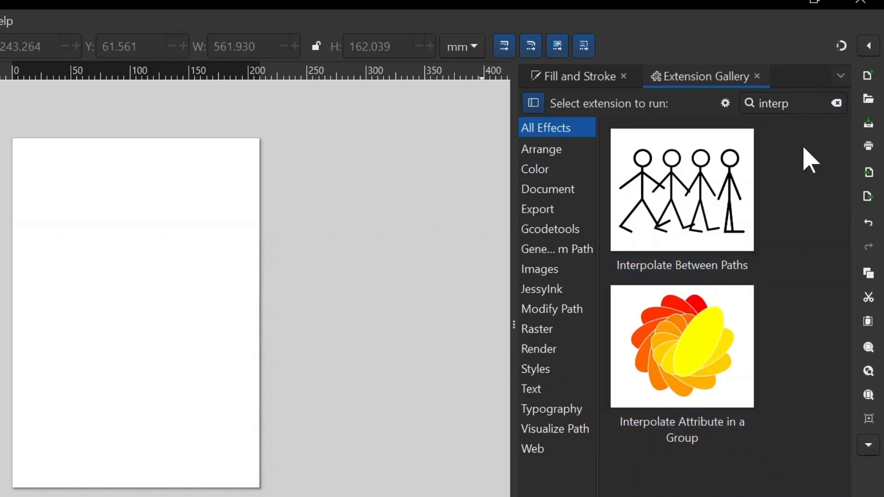
# Step: Set the extension gallery's thumbnail size to maximum
pyautogui.click(725, 103)
pyautogui.moveTo(804, 144)
pyautogui.mouseDown()
pyautogui.moveTo(773, 144)
pyautogui.moveTo(808, 143)
pyautogui.mouseUp()
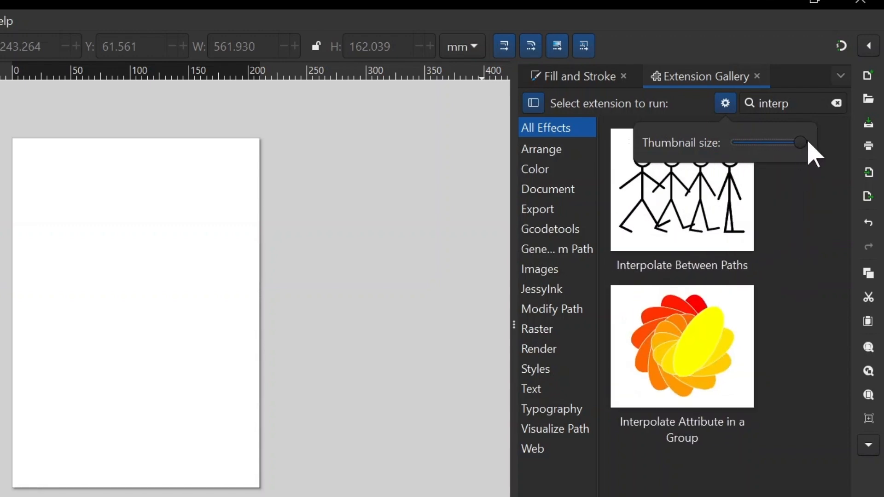
pyautogui.click(742, 111)
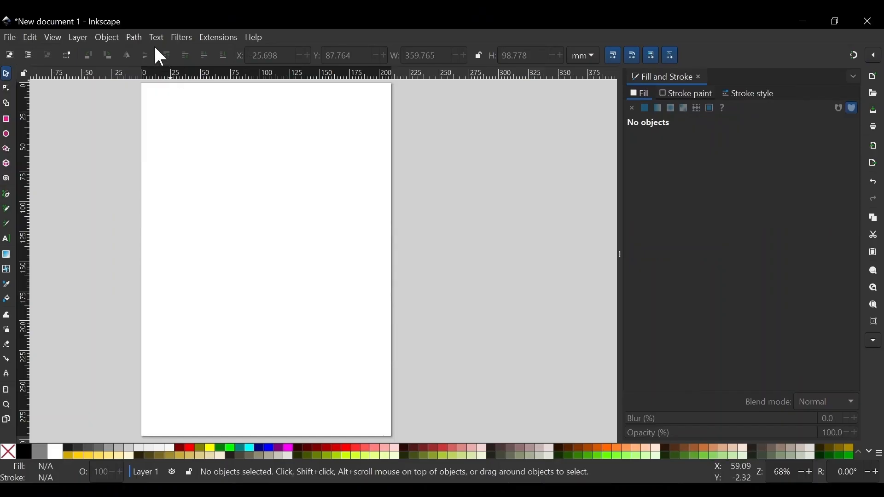
# Step: Open the Text and Font dialog and create the text TEXT on the page
pyautogui.click(155, 39)
pyautogui.click(178, 53)
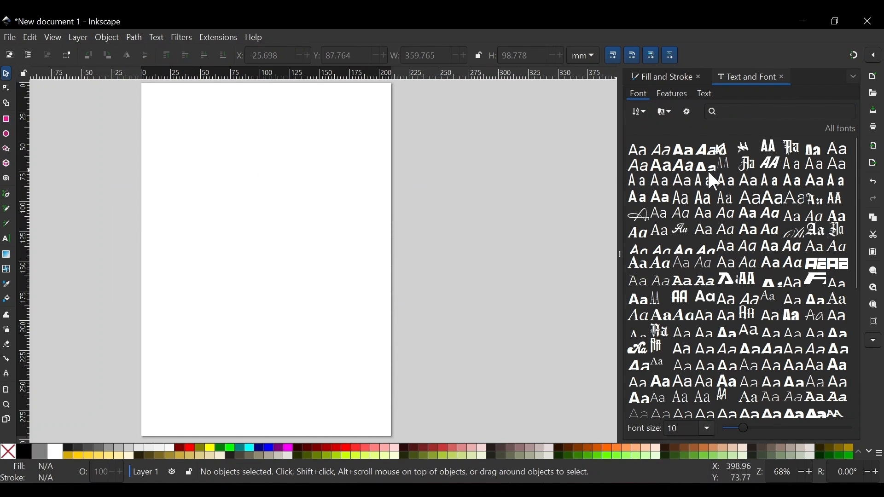
pyautogui.press('t')
pyautogui.click(135, 272)
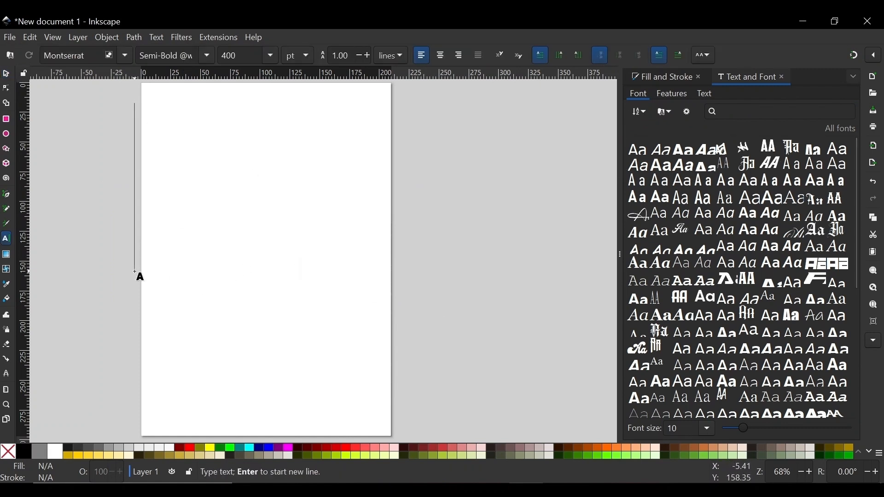
pyautogui.write('TE')
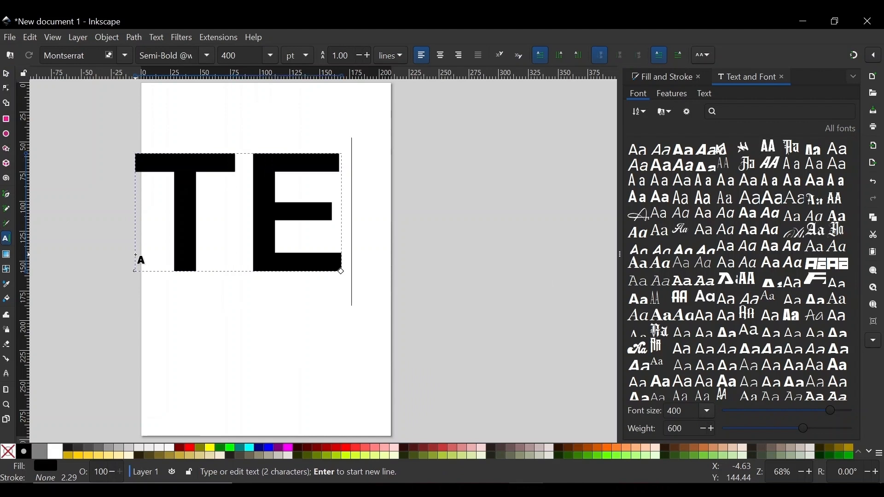
pyautogui.write('XT')
pyautogui.press('Escape')
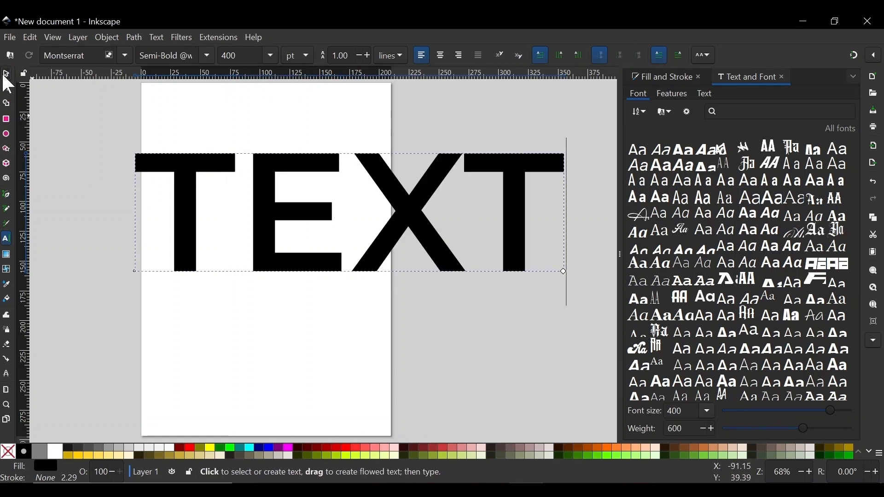
# Step: Select the TEXT object and step through the font list to preview different fonts on it
pyautogui.click(6, 74)
pyautogui.click(396, 179)
pyautogui.click(638, 148)
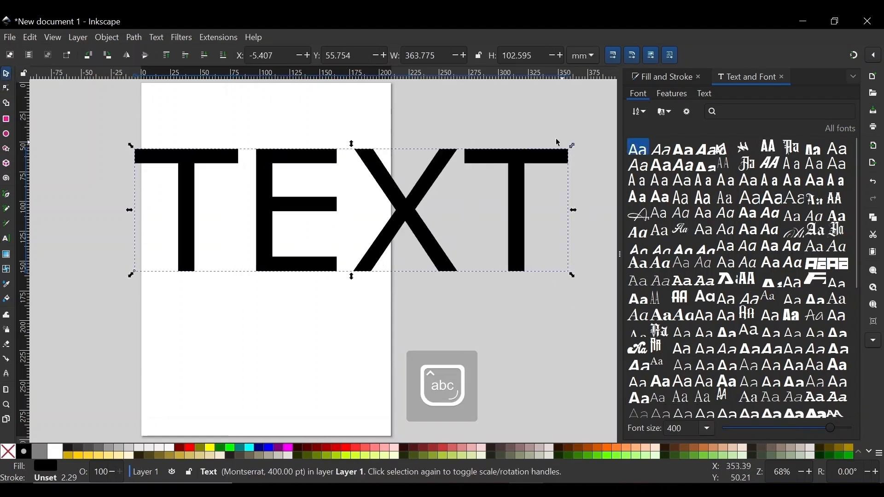
pyautogui.press('Right')
pyautogui.press('Right')
pyautogui.press('Right')
pyautogui.press('Right')
pyautogui.press('Right')
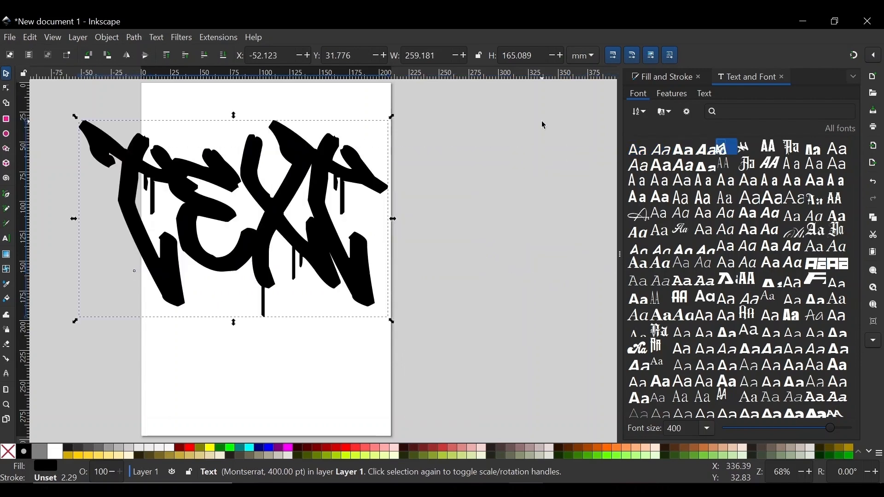
pyautogui.press('Right')
pyautogui.press('Right')
pyautogui.press('Right')
pyautogui.press('Right')
pyautogui.press('Down')
pyautogui.press('Down')
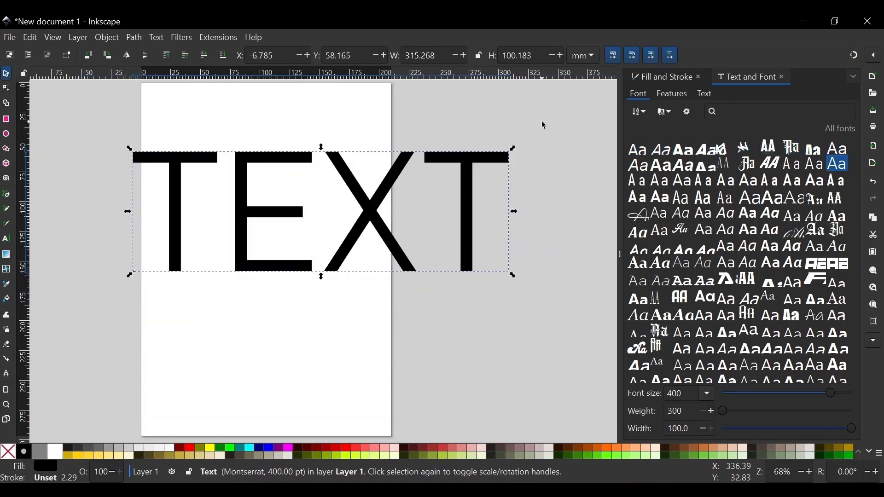
pyautogui.press('Left')
pyautogui.press('Left')
pyautogui.press('Left')
pyautogui.press('Left')
pyautogui.press('Left')
pyautogui.press('Left')
pyautogui.press('Left')
pyautogui.press('Left')
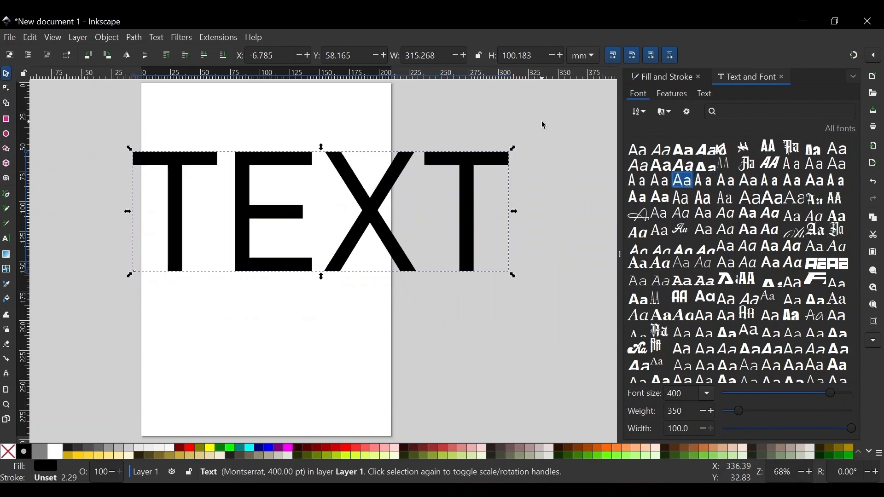
pyautogui.press('Down')
pyautogui.press('Right')
pyautogui.press('Right')
pyautogui.press('Right')
pyautogui.press('Right')
pyautogui.press('Right')
pyautogui.press('Down')
pyautogui.press('Down')
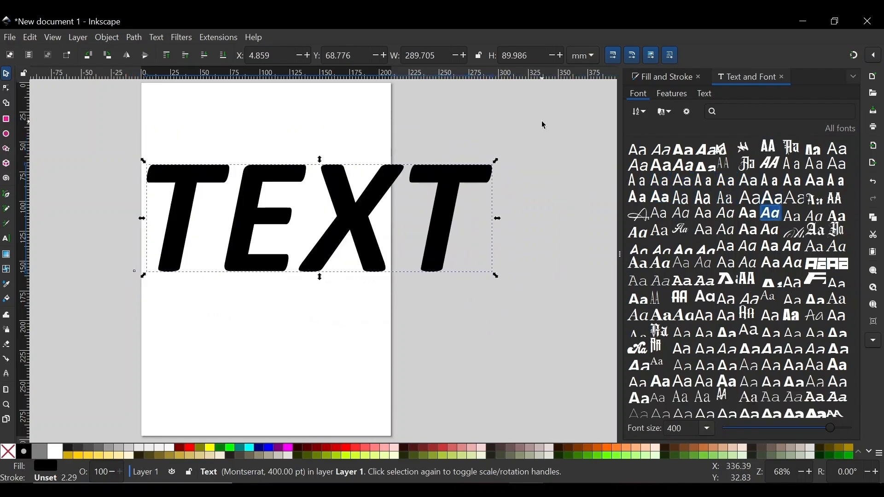
pyautogui.press('Left')
pyautogui.press('Left')
pyautogui.press('Down')
pyautogui.press('Right')
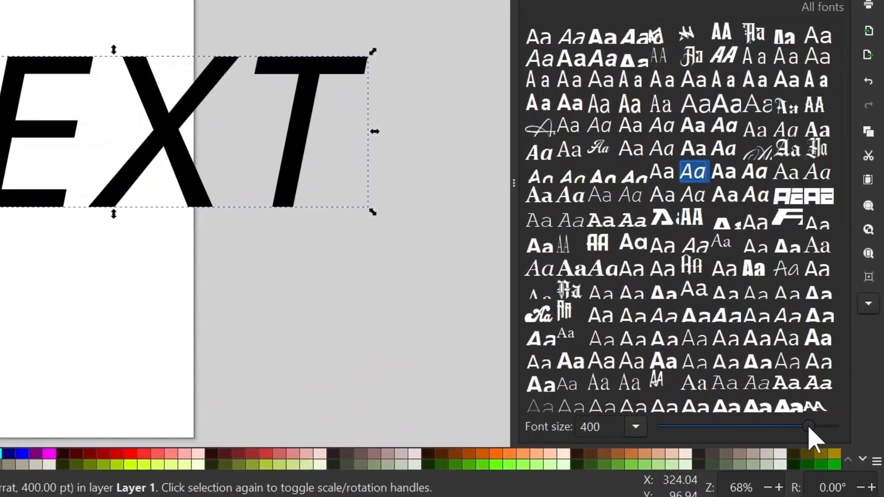
# Step: Set the font size to about 350 and apply a Montserrat style found by searching fonts for montserra
pyautogui.moveTo(828, 428); pyautogui.dragTo(784, 438)
pyautogui.moveTo(722, 439); pyautogui.dragTo(827, 422)
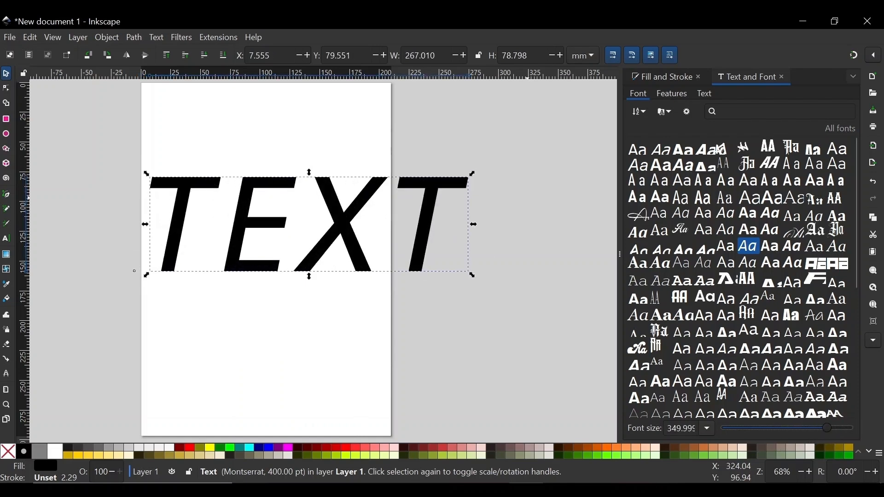
pyautogui.click(816, 111)
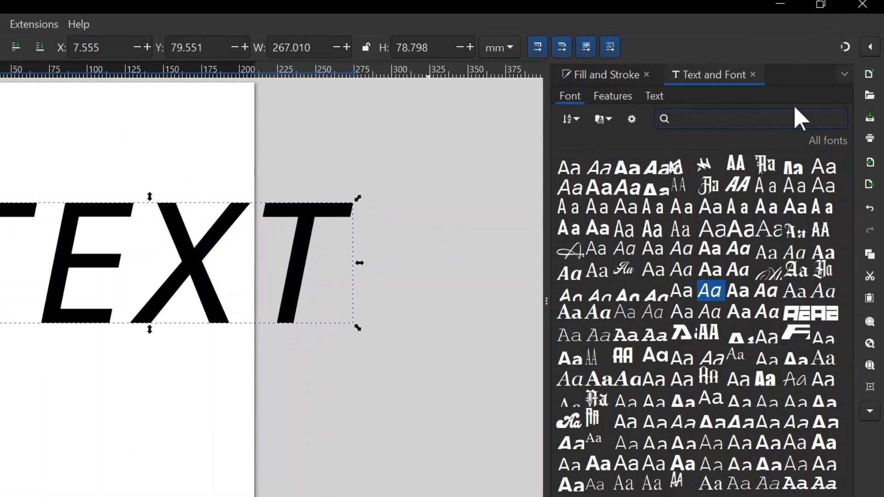
pyautogui.write('mons')
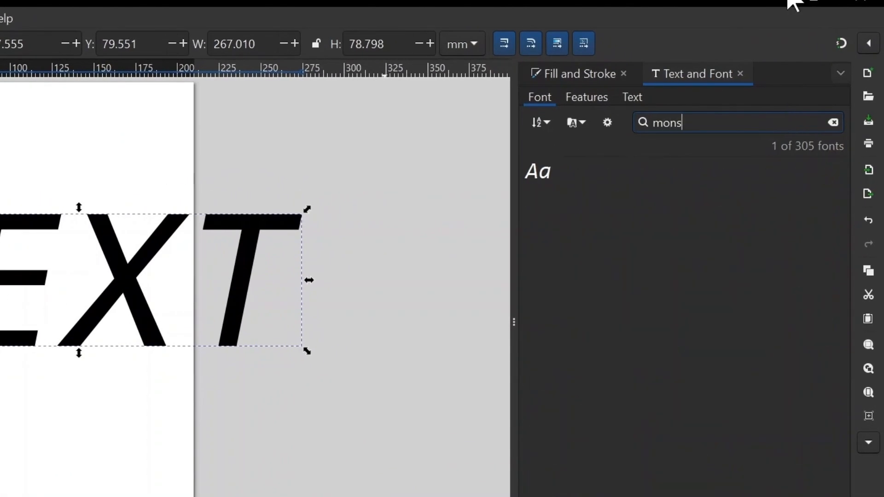
pyautogui.press('BackSpace')
pyautogui.press('BackSpace')
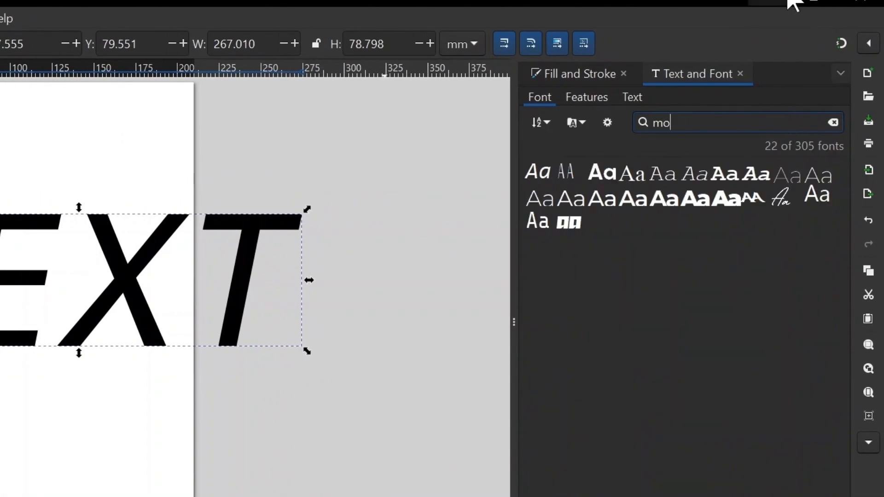
pyautogui.write('ntserra')
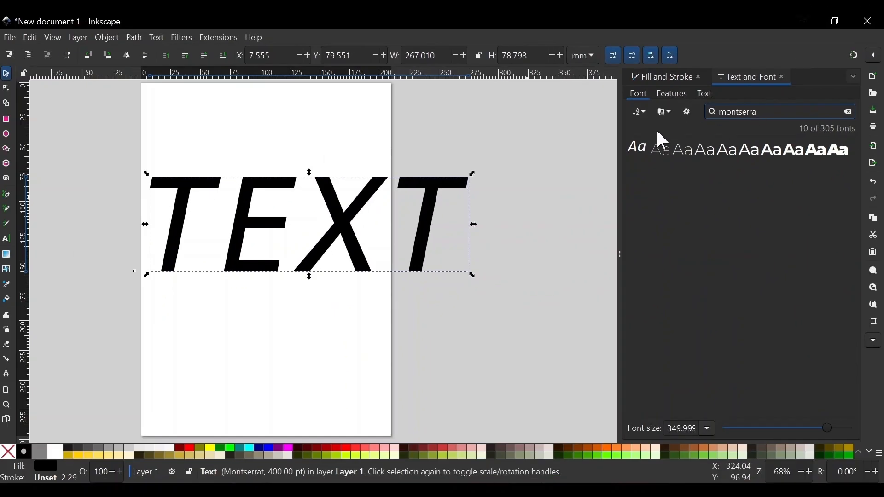
pyautogui.click(683, 148)
pyautogui.press('Right')
pyautogui.press('Right')
pyautogui.press('Right')
pyautogui.press('Right')
pyautogui.press('Right')
pyautogui.press('Right')
pyautogui.press('Right')
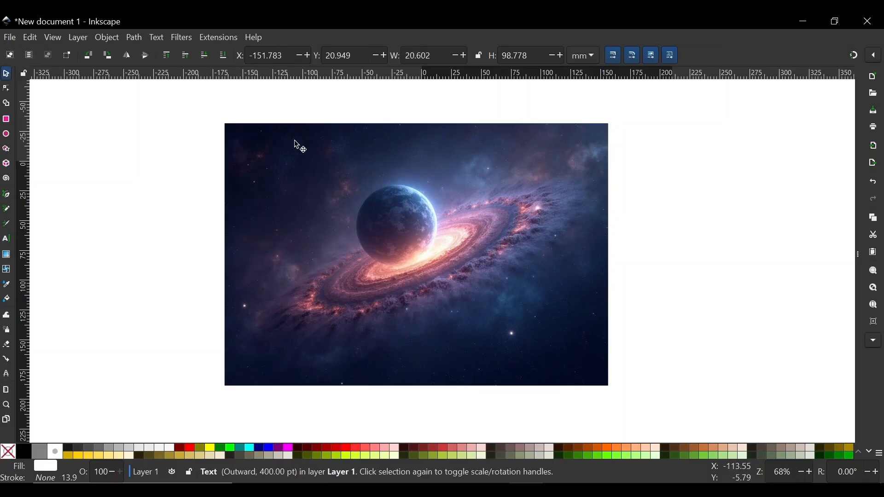
# Step: Create the text SPACE over the galaxy image
pyautogui.press('t')
pyautogui.click(237, 282)
pyautogui.press('capslock')
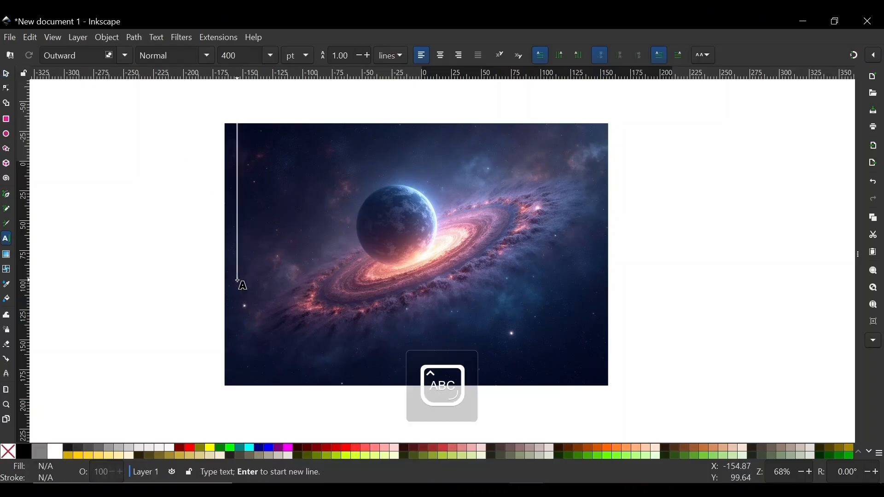
pyautogui.write('SPACE')
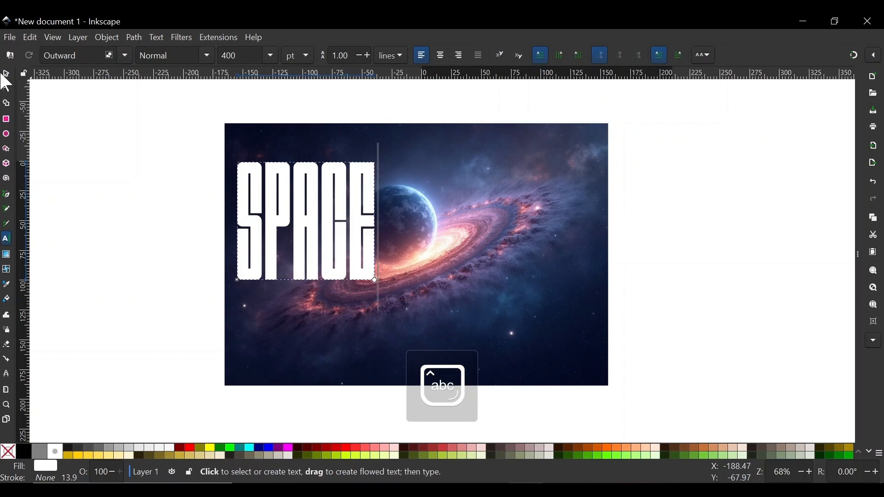
# Step: Scale the SPACE text to cover the image and select it together with the image
pyautogui.click(6, 74)
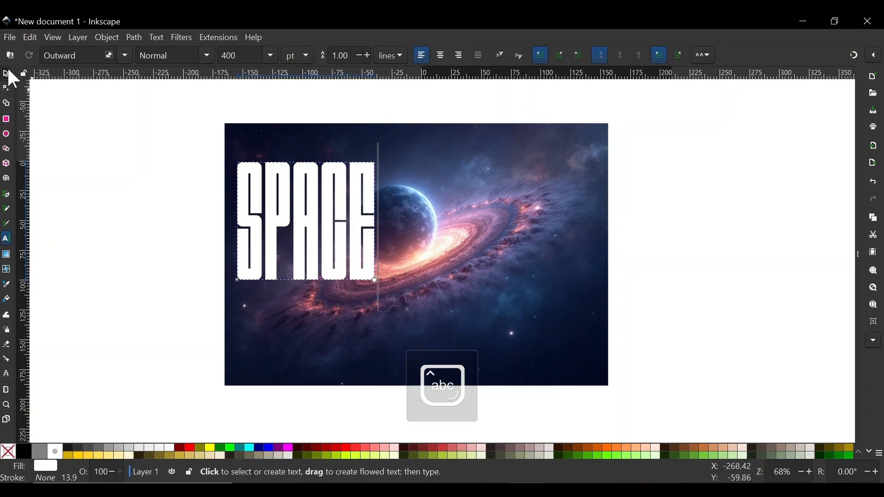
pyautogui.moveTo(307, 286); pyautogui.dragTo(308, 344)
pyautogui.moveTo(388, 218); pyautogui.dragTo(483, 245)
pyautogui.moveTo(399, 371); pyautogui.dragTo(402, 381)
pyautogui.moveTo(480, 258); pyautogui.dragTo(492, 256)
pyautogui.keyDown('shift'); pyautogui.click(579, 176); pyautogui.keyUp('shift')
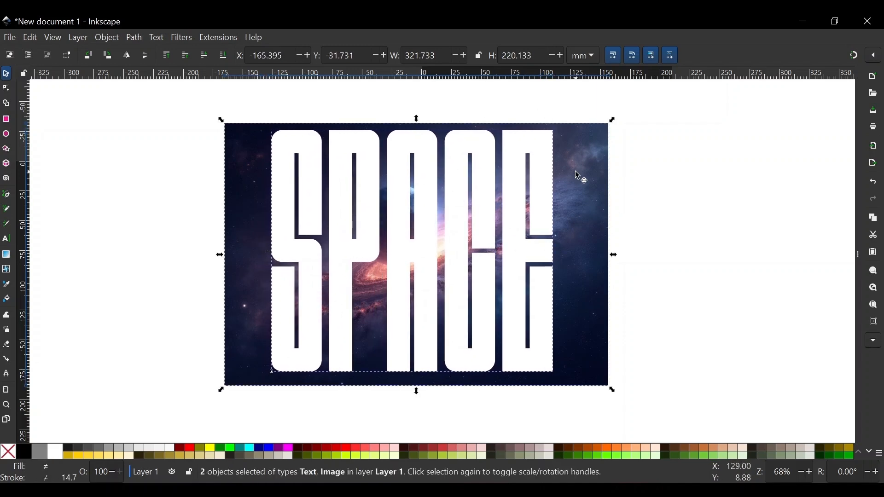
# Step: Use the Shape Builder to unite the fragments of each letter of SPACE with the image and finish
pyautogui.click(6, 102)
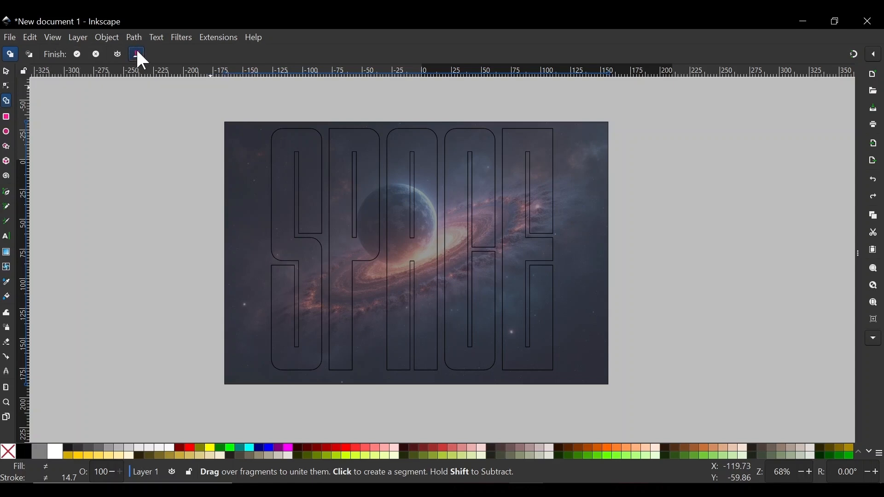
pyautogui.moveTo(315, 195)
pyautogui.mouseDown()
pyautogui.moveTo(424, 195)
pyautogui.moveTo(541, 176)
pyautogui.mouseUp()
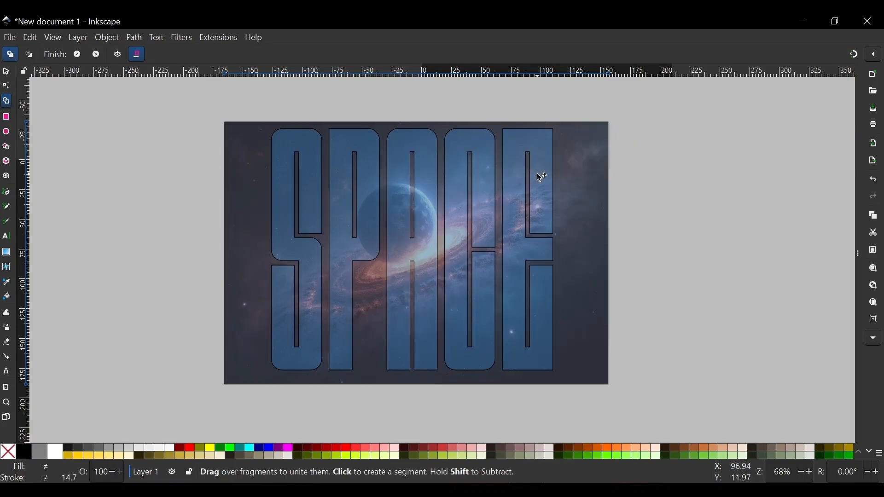
pyautogui.click(77, 54)
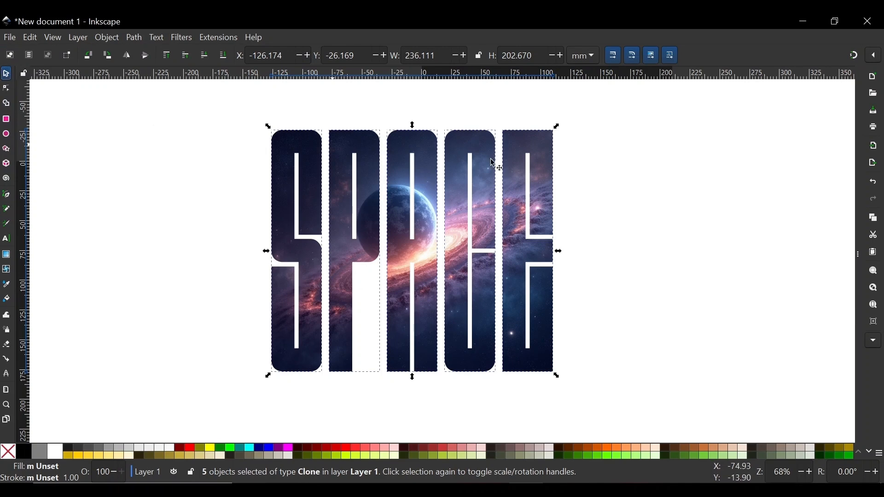
# Step: Move the image-filled SPACE letters up and to the right on the canvas
pyautogui.moveTo(542, 180); pyautogui.dragTo(537, 203)
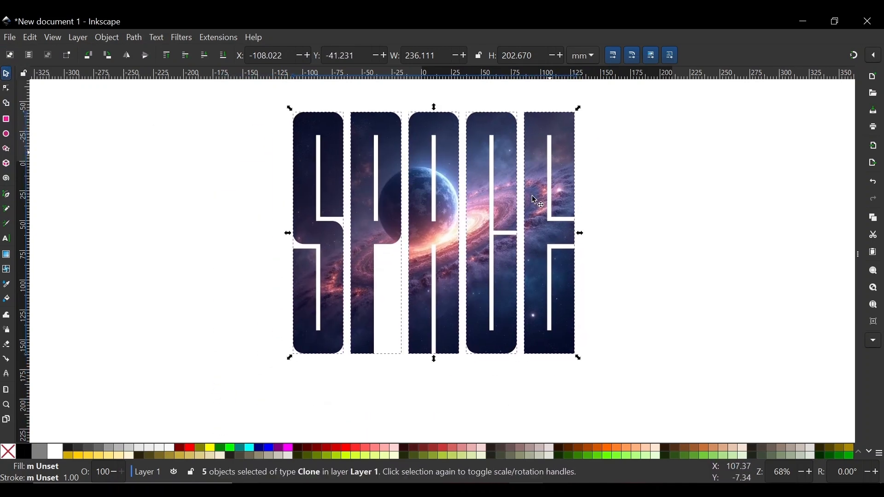
pyautogui.moveTo(579, 170); pyautogui.dragTo(536, 154)
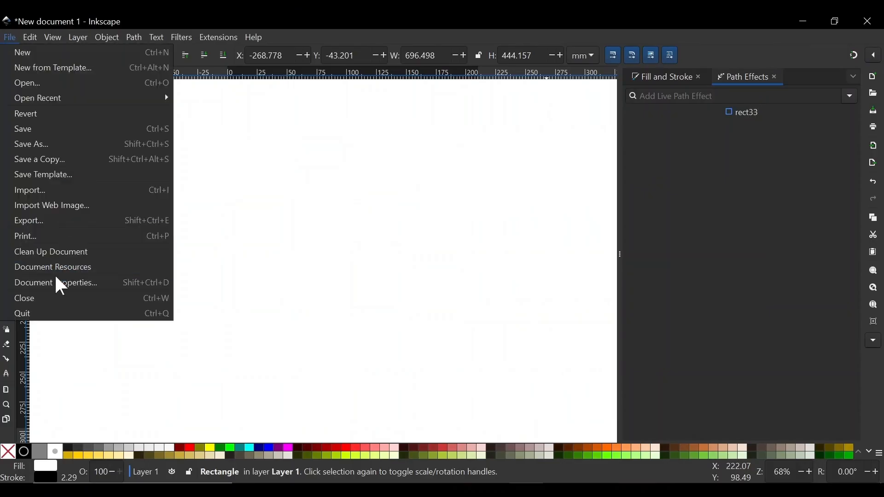
pyautogui.click(60, 285)
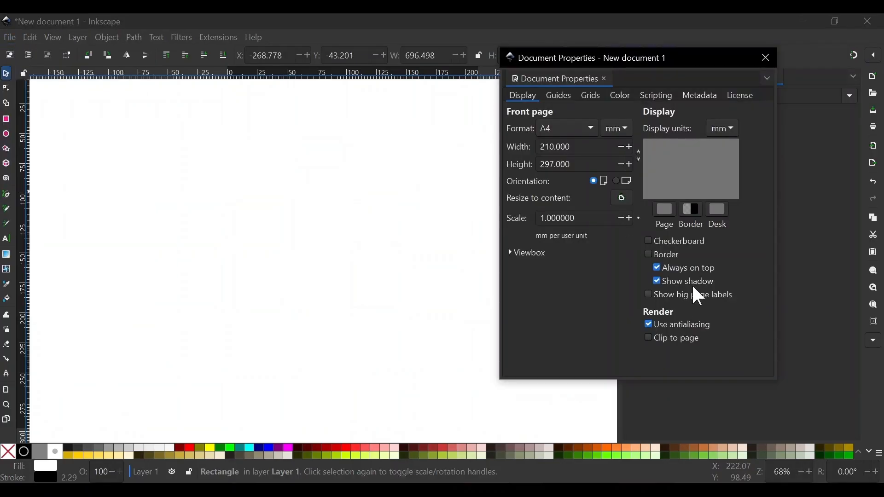
# Step: Add a modular grid in Document Properties and set its horizontal and vertical gaps to 30 mm
pyautogui.click(595, 96)
pyautogui.click(711, 131)
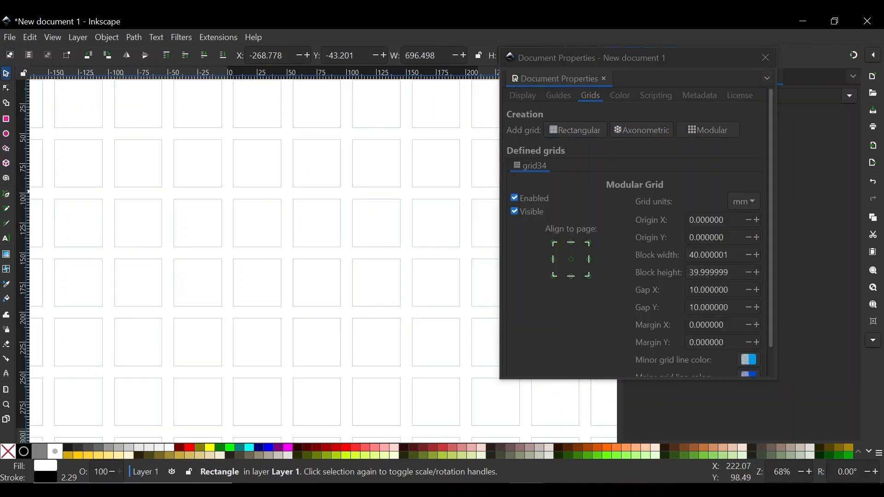
pyautogui.click(714, 259)
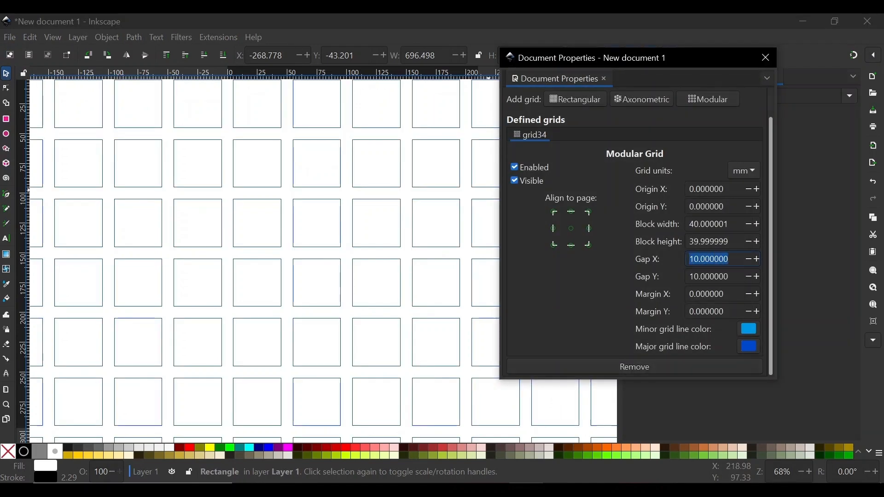
pyautogui.write('30')
pyautogui.press('Return')
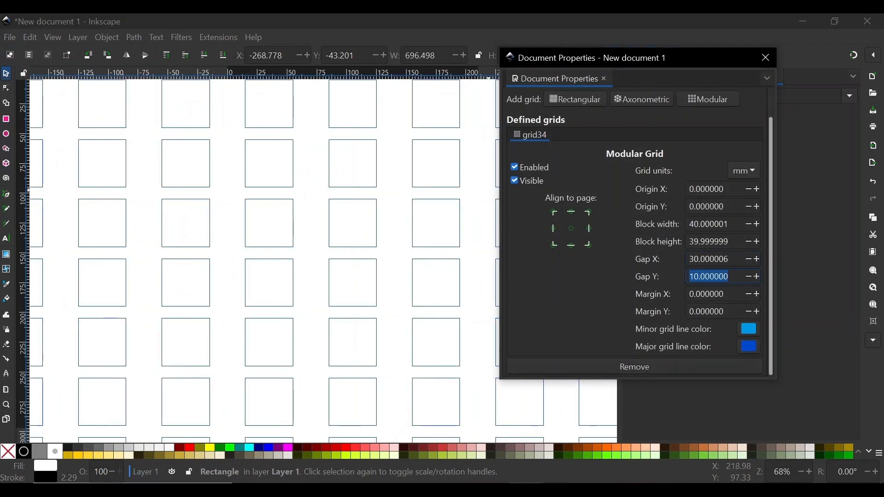
pyautogui.write('30')
pyautogui.press('Return')
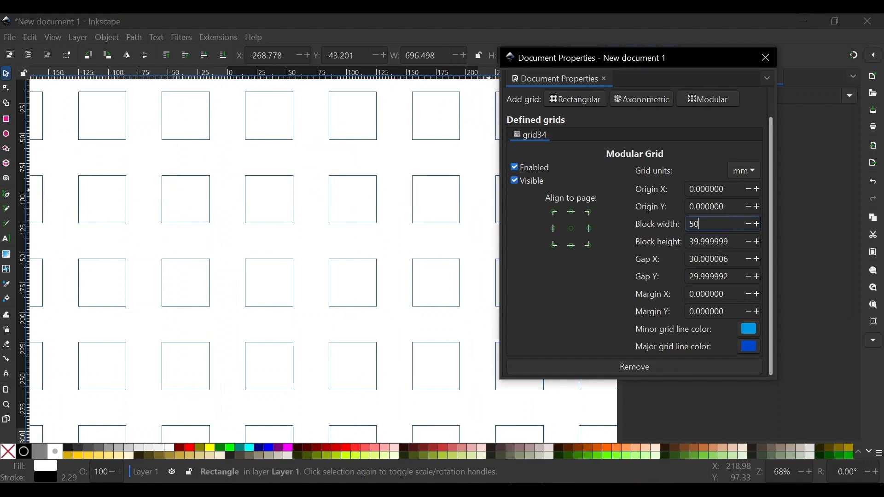
# Step: Set the modular grid's block width and block height to 50 mm
pyautogui.write('50')
pyautogui.press('Return')
pyautogui.write('5')
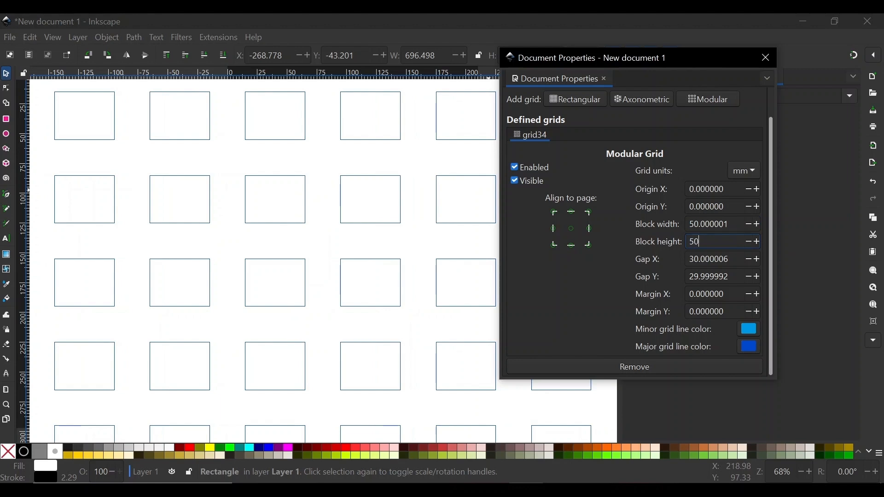
pyautogui.press('Return')
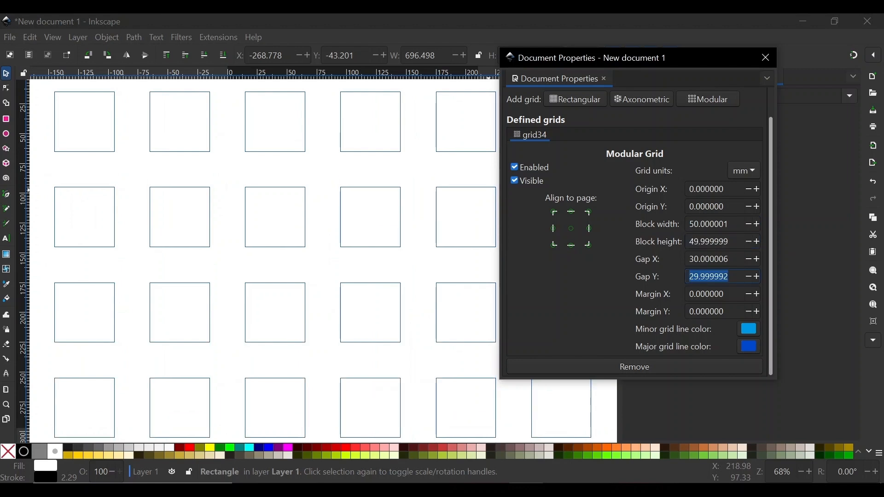
# Step: Set the modular grid's vertical gap to 10 mm
pyautogui.write('0')
pyautogui.press('Return')
pyautogui.write('1')
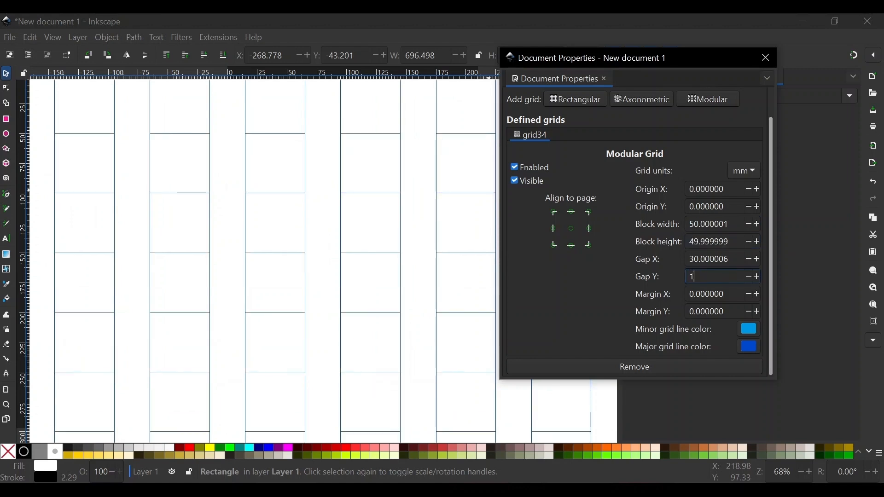
pyautogui.write('0')
pyautogui.press('Return')
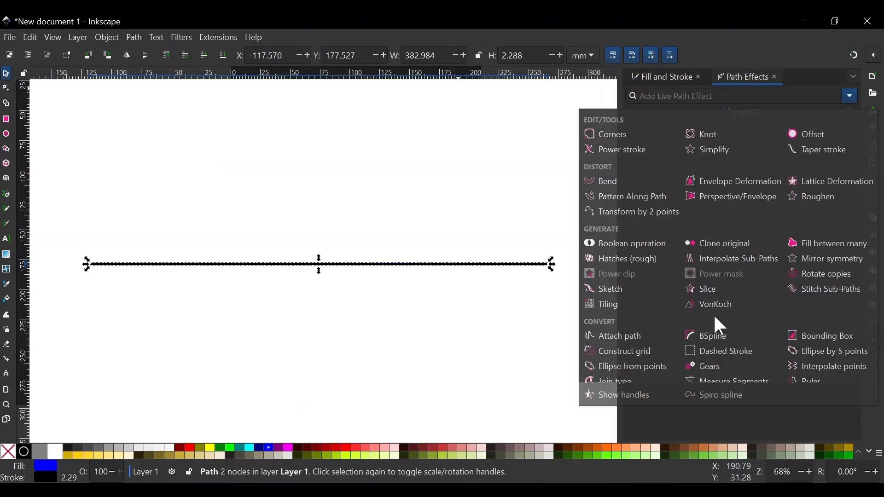
# Step: Apply the Ruler path effect to the line and raise the major mark length to 56 and minor length to 27
pyautogui.click(817, 383)
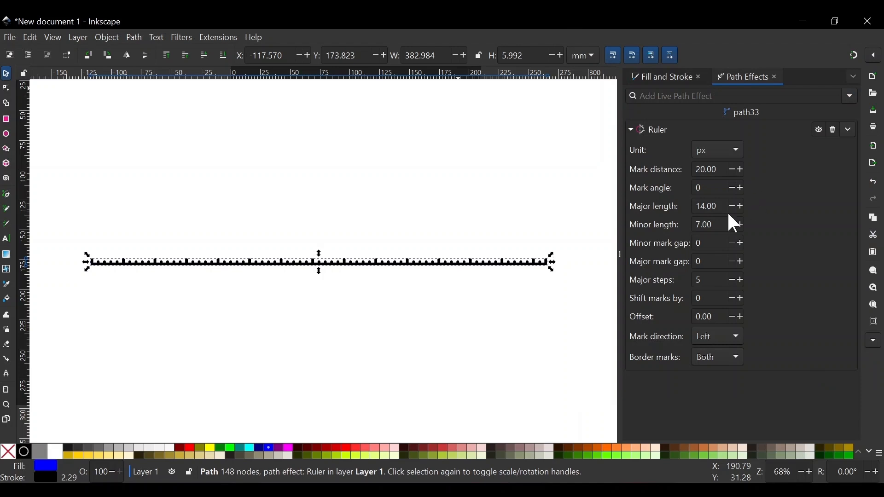
pyautogui.click(740, 206)
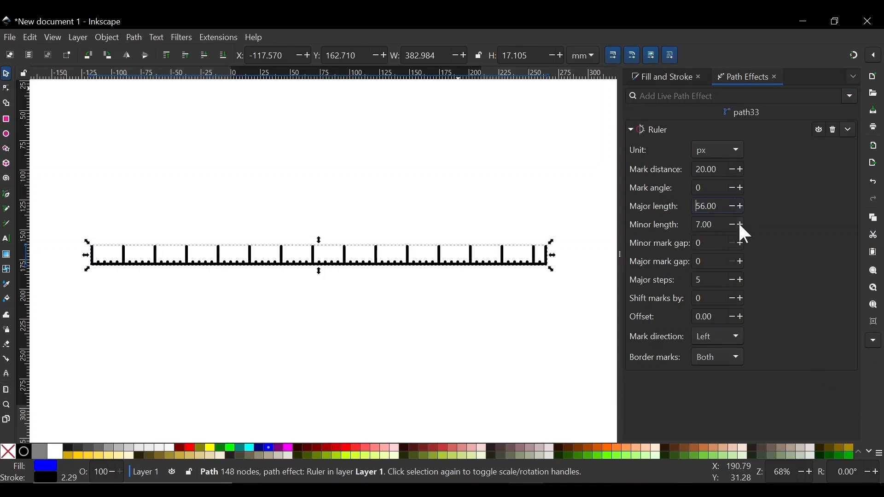
pyautogui.click(740, 225)
pyautogui.scroll(3, 318, 266)
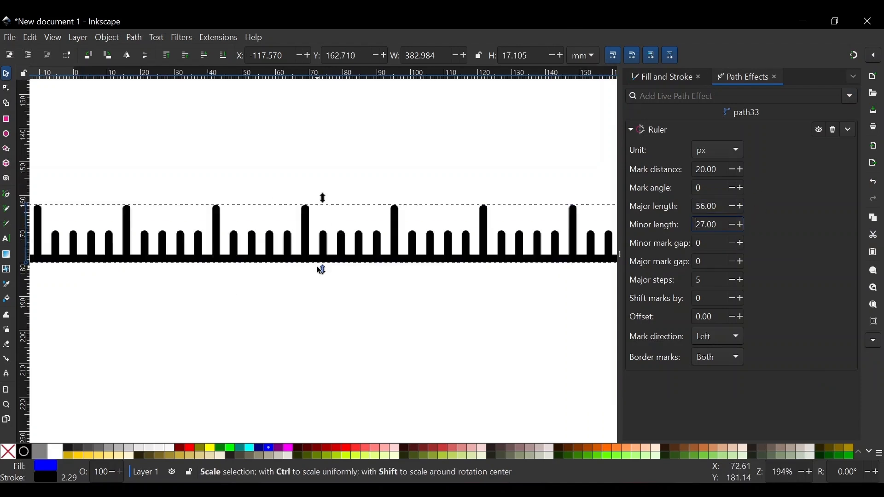
# Step: Vary the ruler's mark angle, return it to 0, and shift the ruler marks by 7
pyautogui.click(740, 188)
pyautogui.click(732, 188)
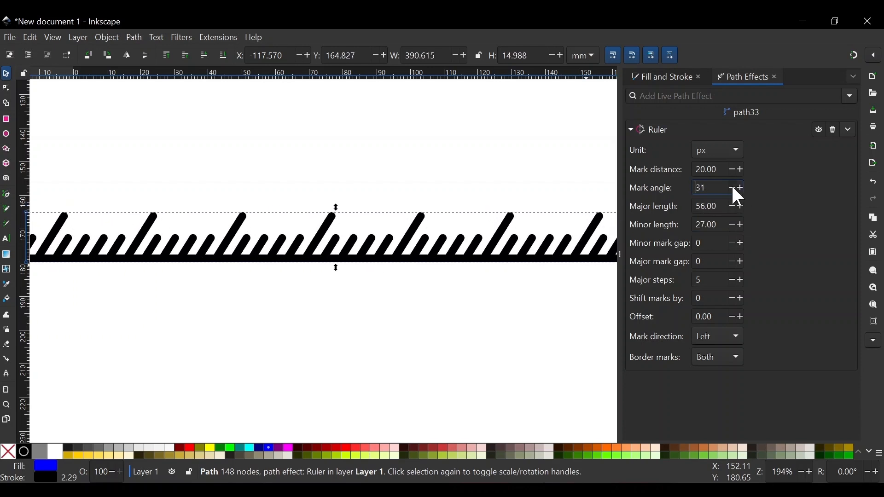
pyautogui.click(741, 188)
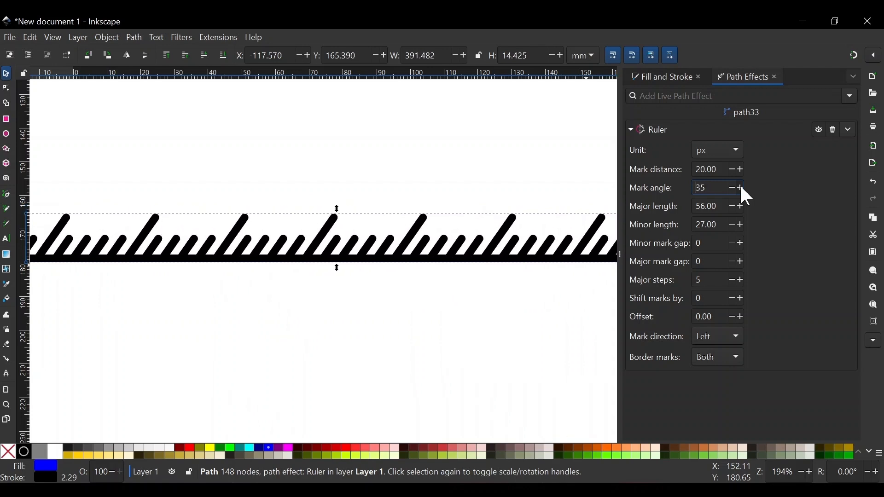
pyautogui.write('0')
pyautogui.press('Return')
pyautogui.click(740, 298)
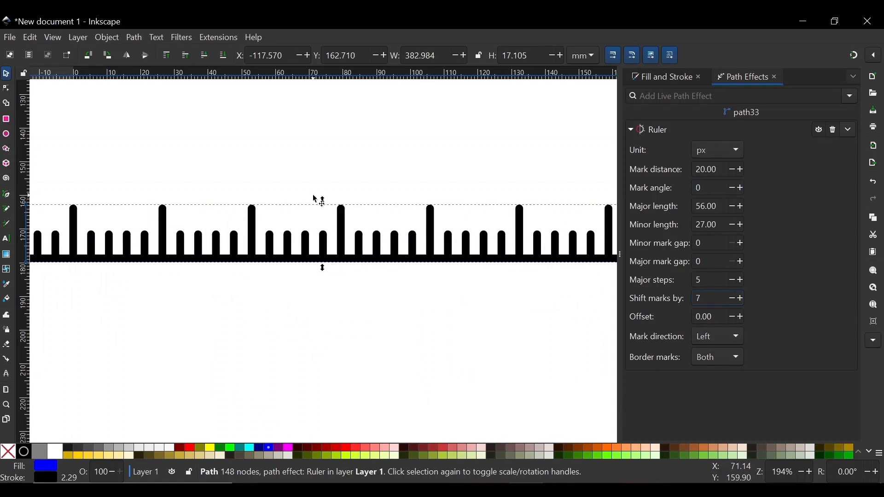
pyautogui.scroll(-2, 350, 220)
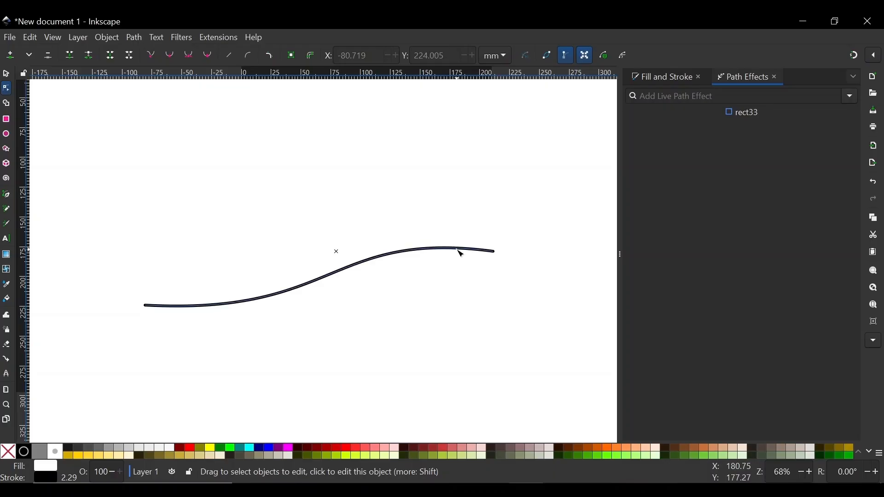
# Step: Apply the Taper stroke path effect to the curve and increase its stroke width to 5.39
pyautogui.click(459, 251)
pyautogui.click(848, 96)
pyautogui.click(808, 151)
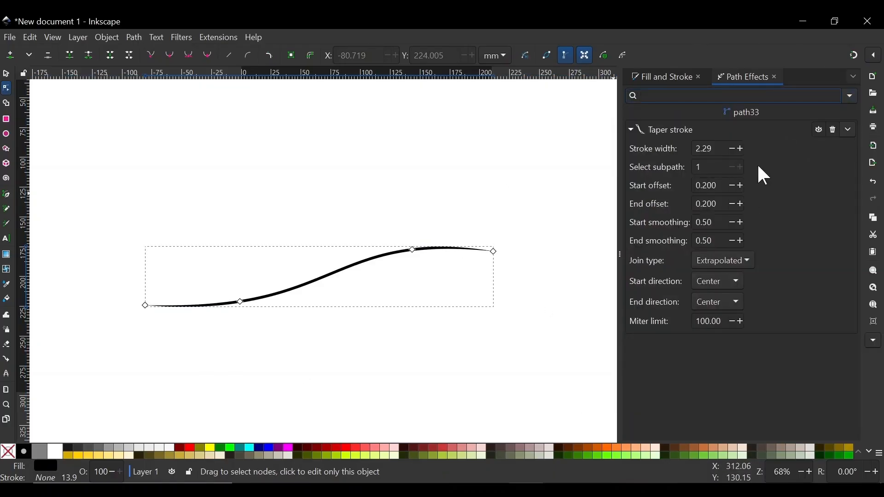
pyautogui.click(740, 149)
pyautogui.click(740, 149)
pyautogui.click(741, 147)
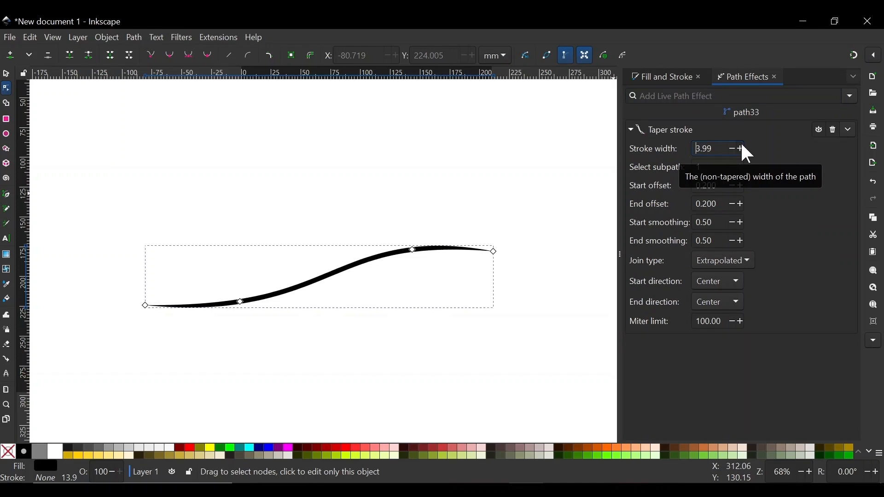
# Step: Set the taper's start direction to Clamp and nudge the curve's lower node slightly
pyautogui.moveTo(240, 302); pyautogui.dragTo(244, 303)
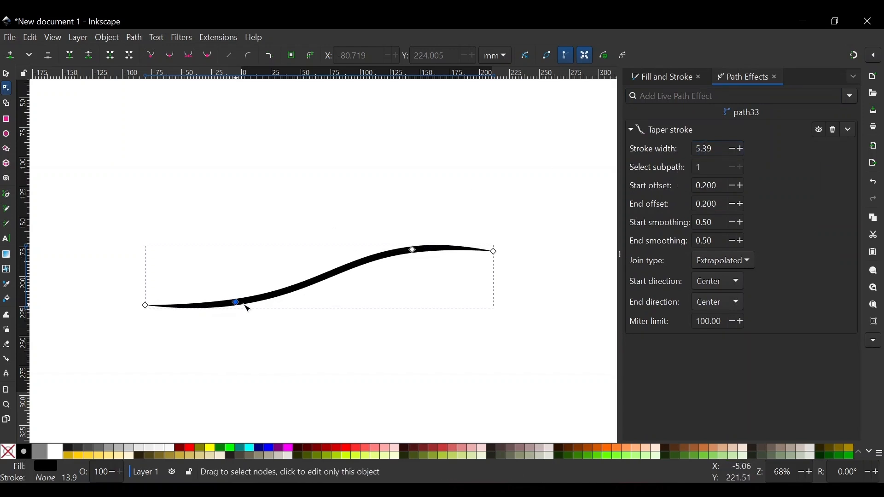
pyautogui.click(721, 281)
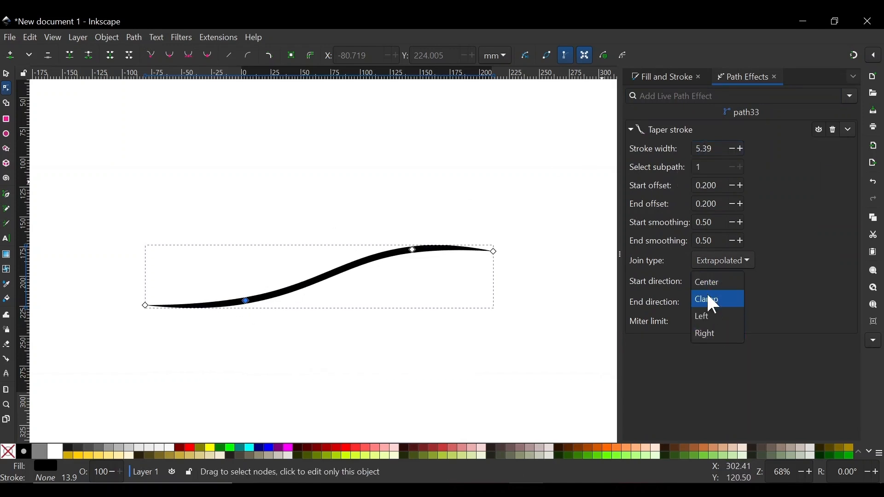
pyautogui.click(712, 300)
pyautogui.moveTo(245, 302)
pyautogui.mouseDown()
pyautogui.moveTo(219, 319)
pyautogui.moveTo(400, 256)
pyautogui.moveTo(212, 332)
pyautogui.moveTo(139, 321)
pyautogui.moveTo(316, 291)
pyautogui.moveTo(259, 308)
pyautogui.mouseUp()
# Step: Browse the taper's start direction options
pyautogui.click(717, 281)
pyautogui.click(714, 282)
pyautogui.click(721, 281)
pyautogui.click(722, 282)
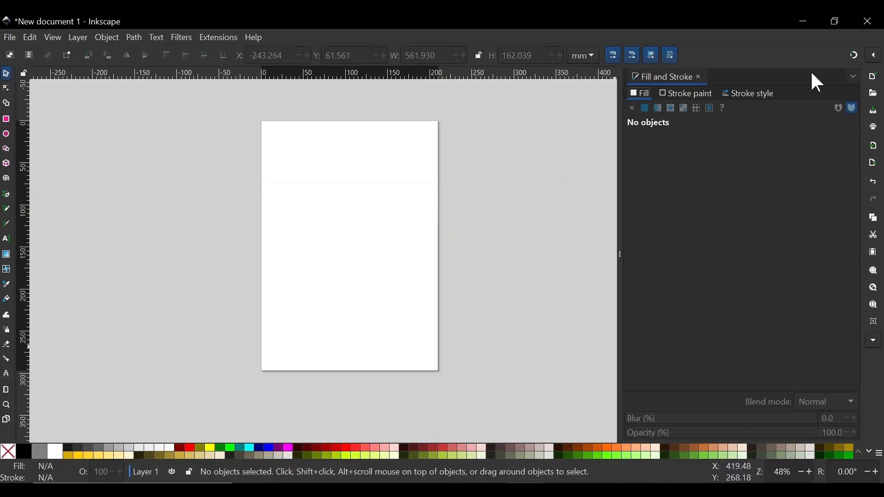
# Step: Open the Swatches dialog and switch its palette to Blues
pyautogui.click(854, 76)
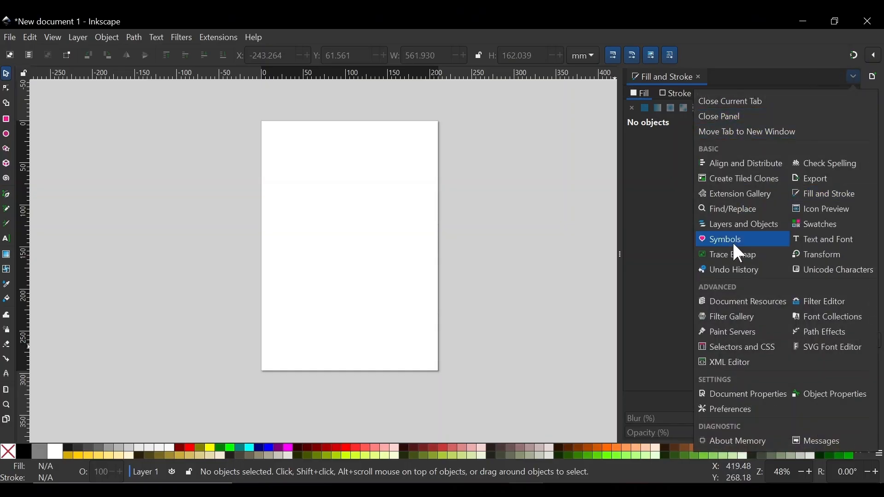
pyautogui.click(825, 223)
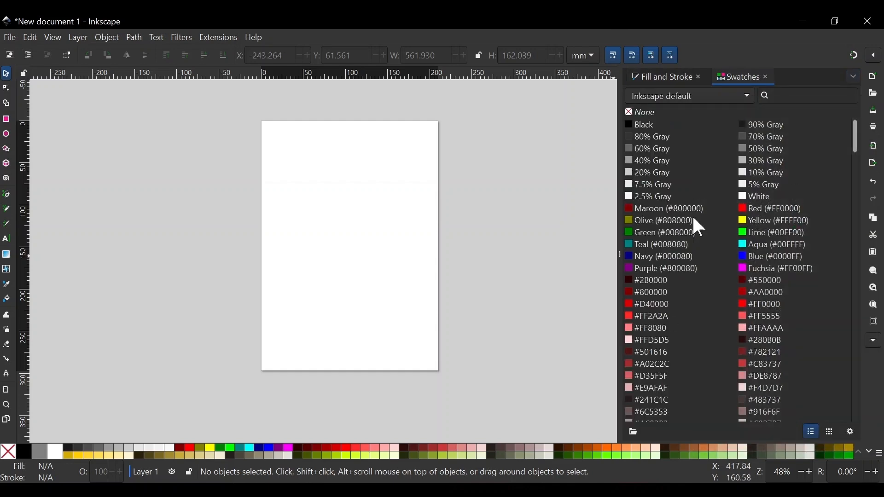
pyautogui.click(688, 100)
pyautogui.click(643, 157)
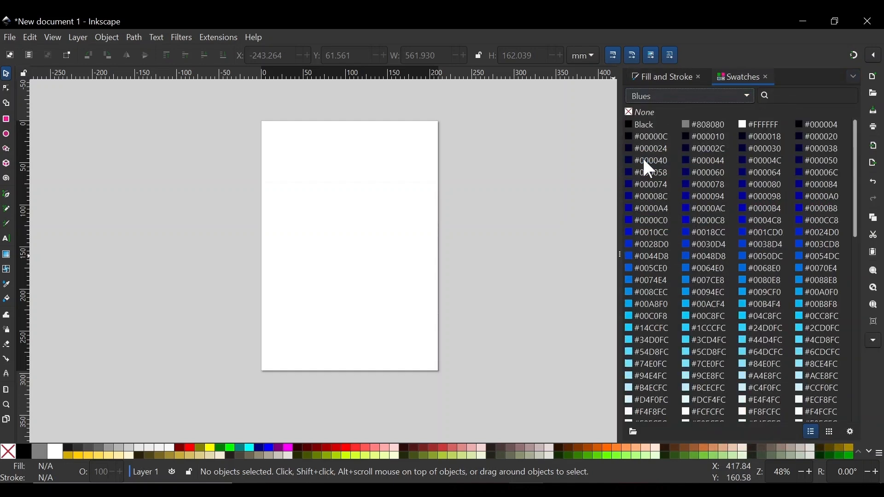
# Step: Switch the swatch palette to Reds, Android icon palette, then back to Inkscape default
pyautogui.click(687, 98)
pyautogui.click(705, 197)
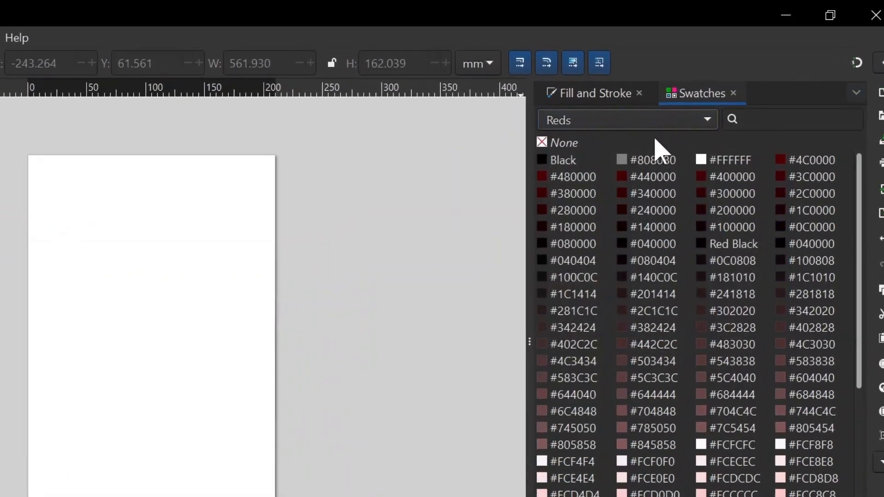
pyautogui.click(693, 107)
pyautogui.click(618, 157)
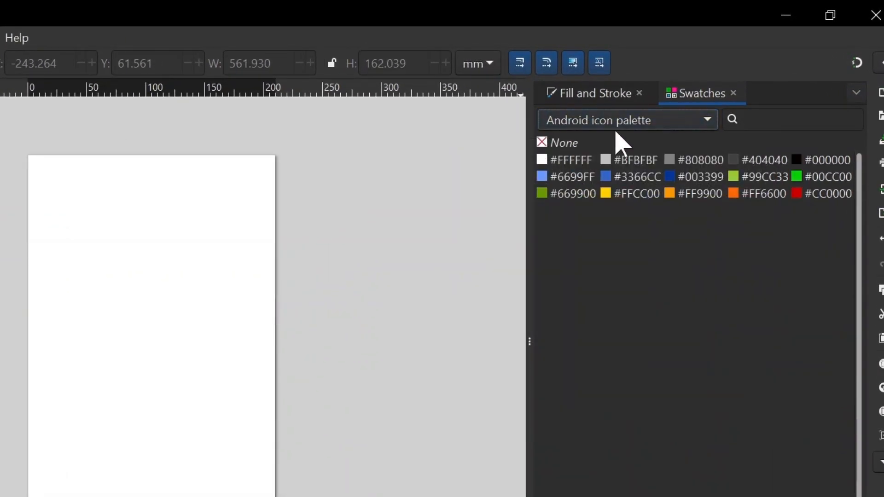
pyautogui.click(634, 124)
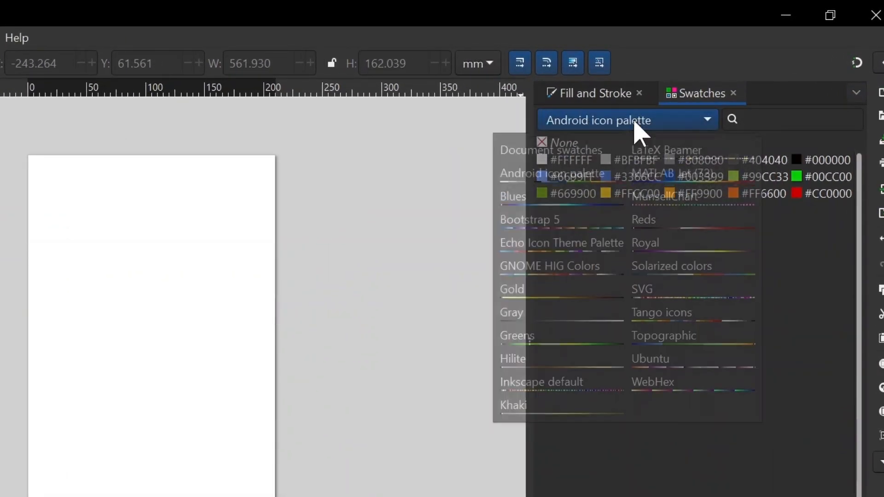
pyautogui.click(557, 397)
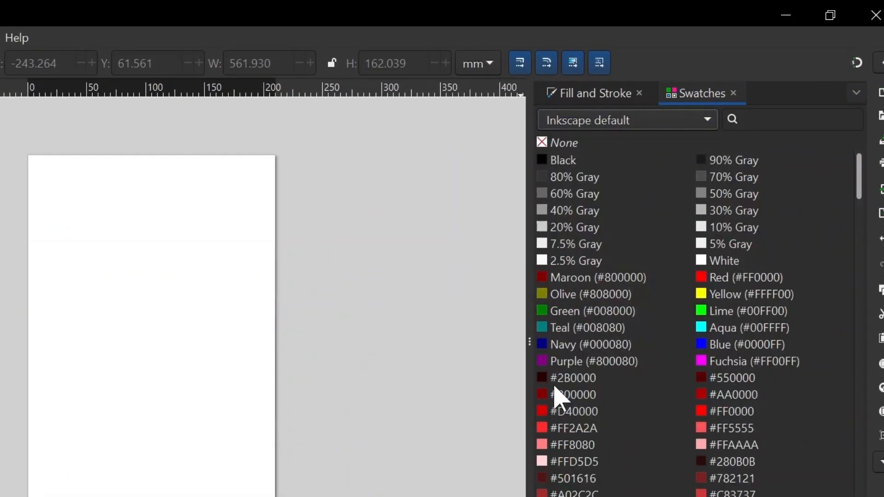
# Step: Search the swatches for gray
pyautogui.click(801, 119)
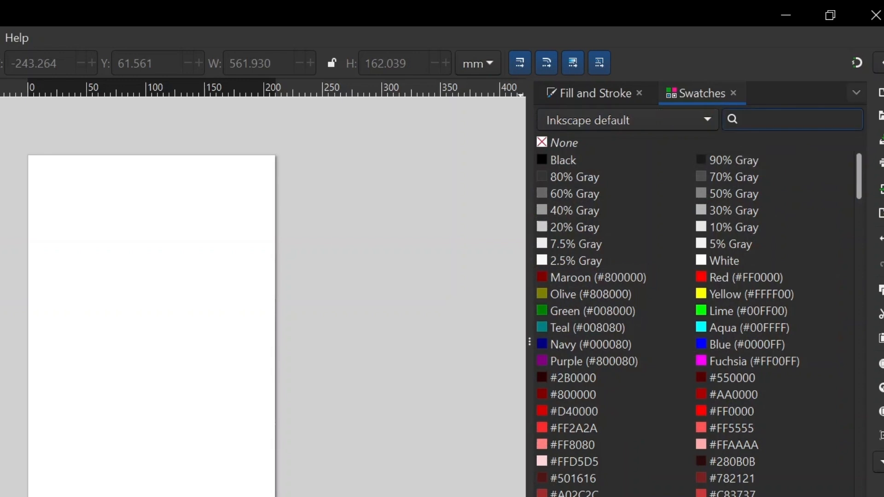
pyautogui.write('gray')
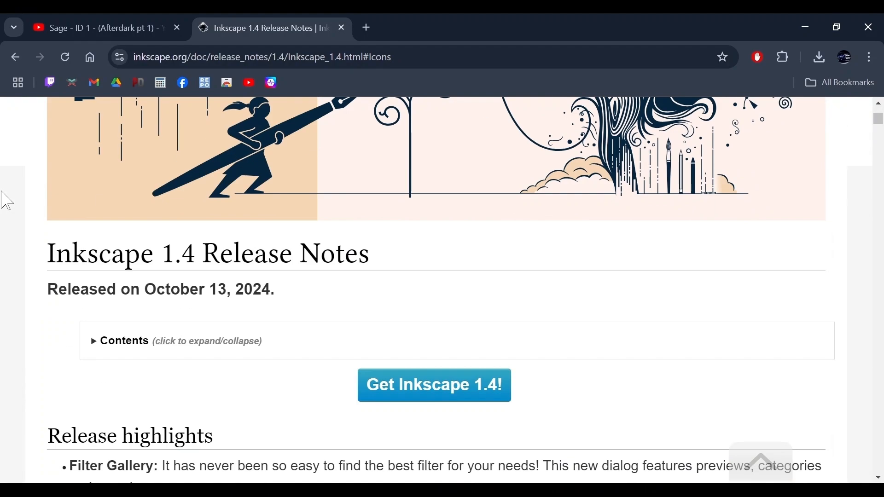
pyautogui.scroll(-1, 1, 198)
pyautogui.scroll(3, 1, 198)
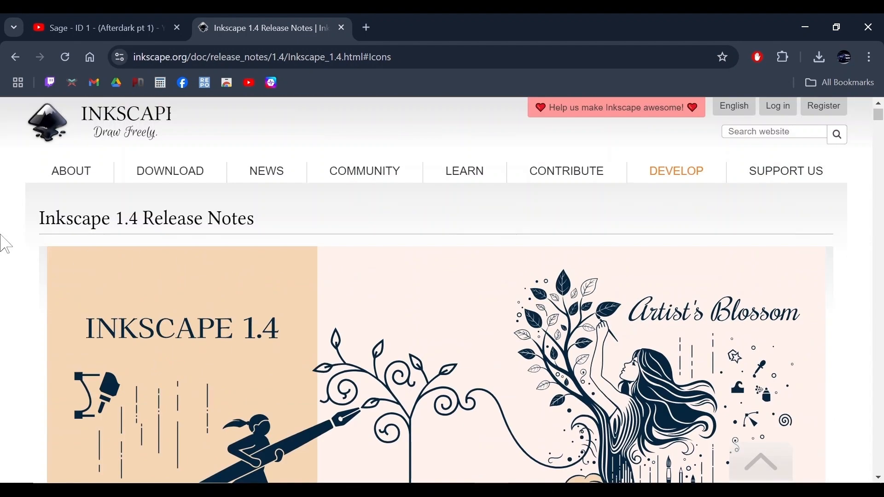
# Step: Scroll through the Inkscape 1.4 release notes in the browser
pyautogui.scroll(-10, 5, 244)
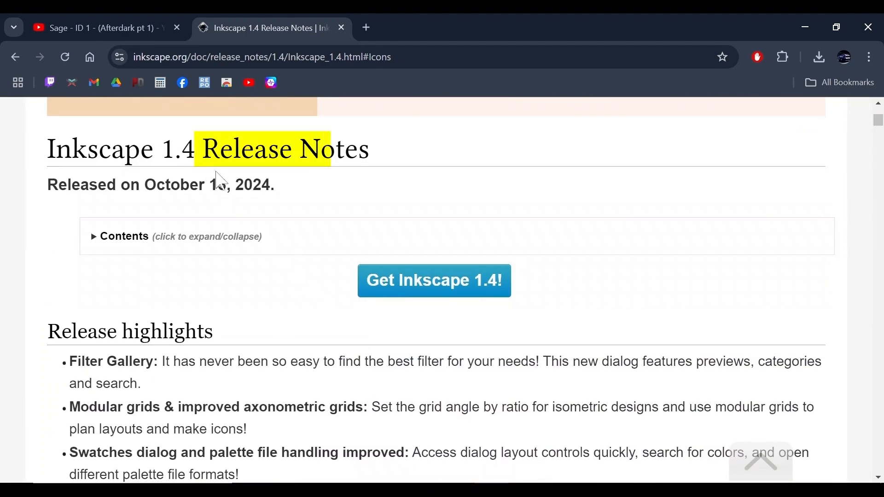